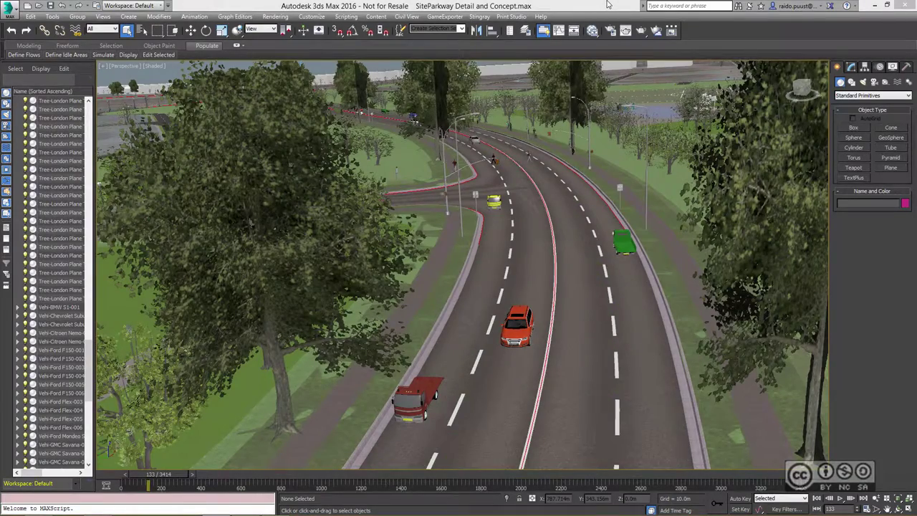
Open the Rendered Frame Window; set Final Gather Precision to High and Image Precision to Medium.
click(273, 17)
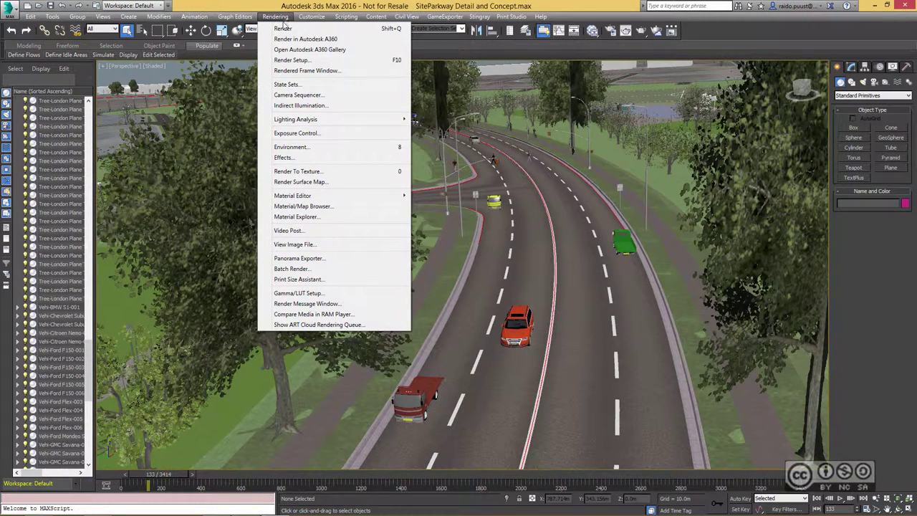
click(293, 72)
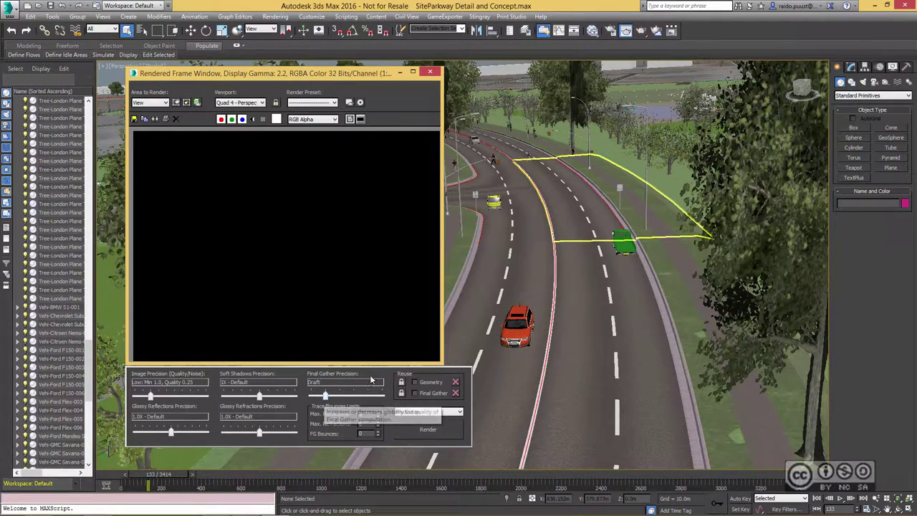
drag(325, 396, 365, 398)
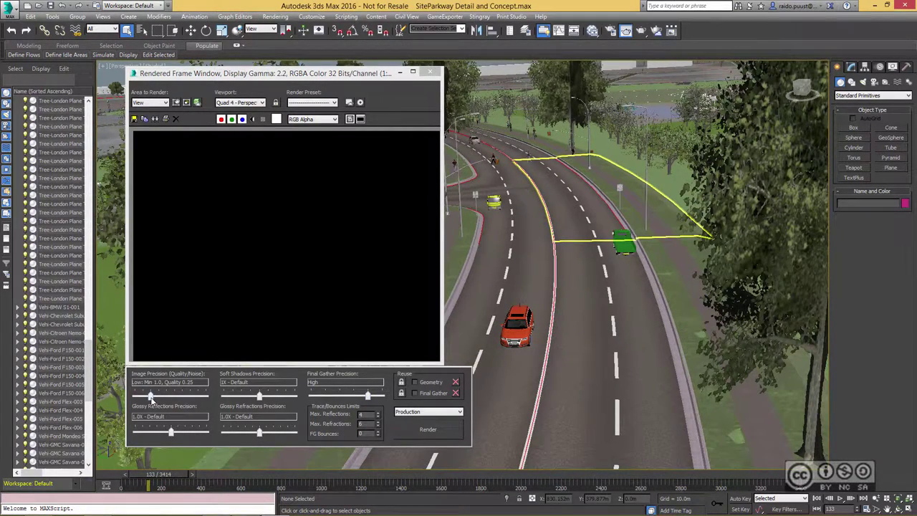
drag(151, 397, 174, 396)
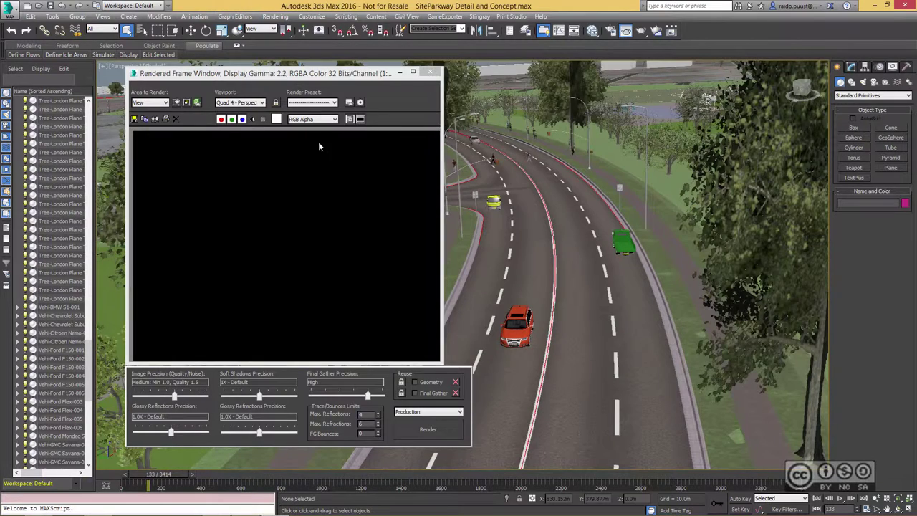
Leave the Render Preset unchanged and render the road scene's current view.
click(333, 102)
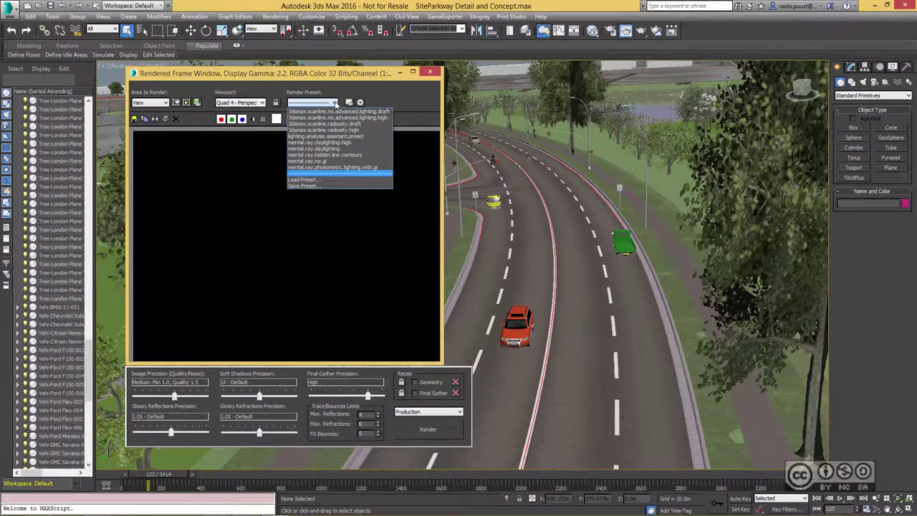
click(294, 262)
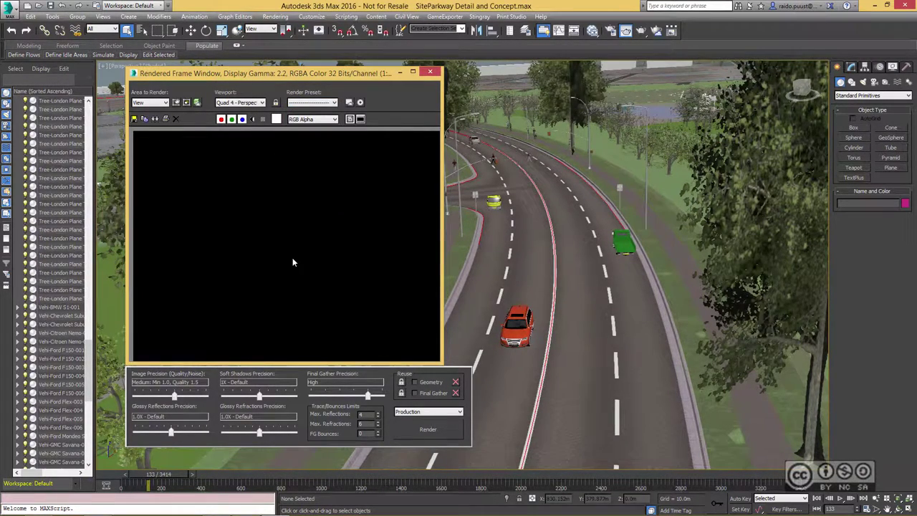
click(423, 429)
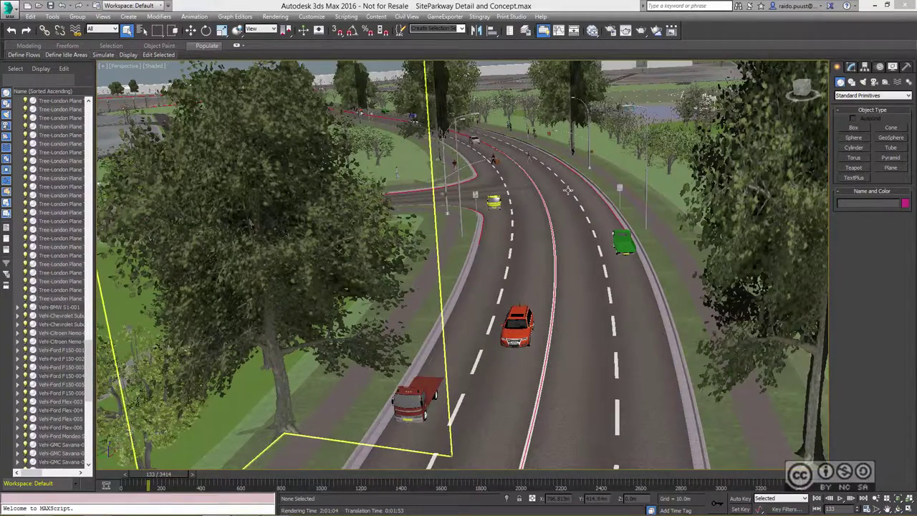
In Render Setup's Common tab, change Time Output from Active Time Segment to a 0–100 Range.
click(274, 17)
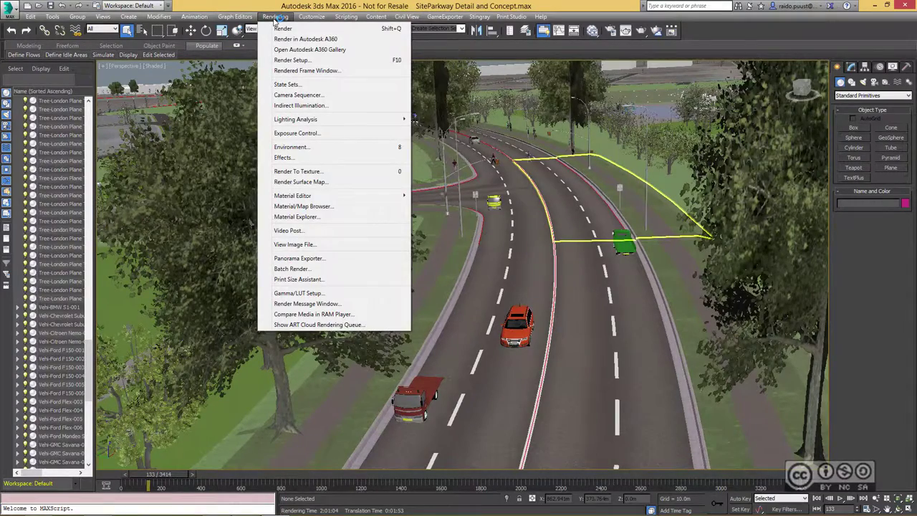
click(294, 61)
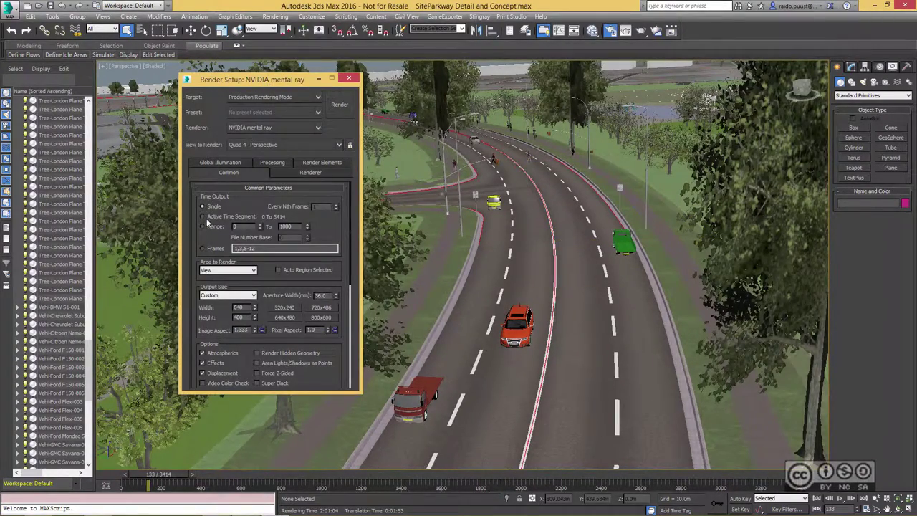
click(203, 217)
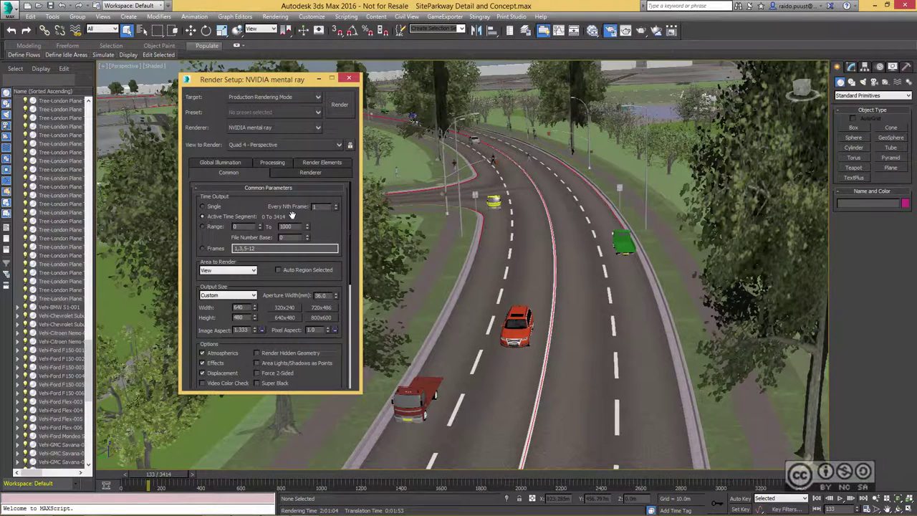
click(203, 226)
drag(263, 81, 450, 96)
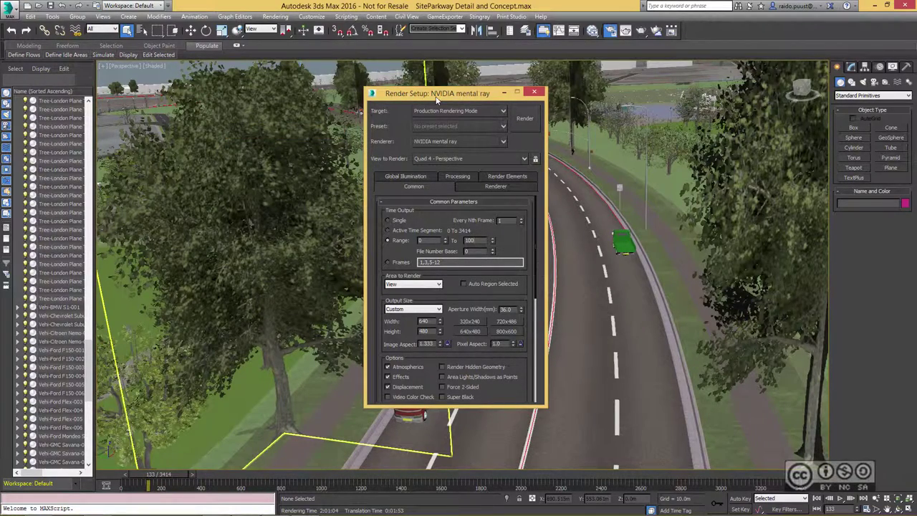
drag(467, 97, 290, 105)
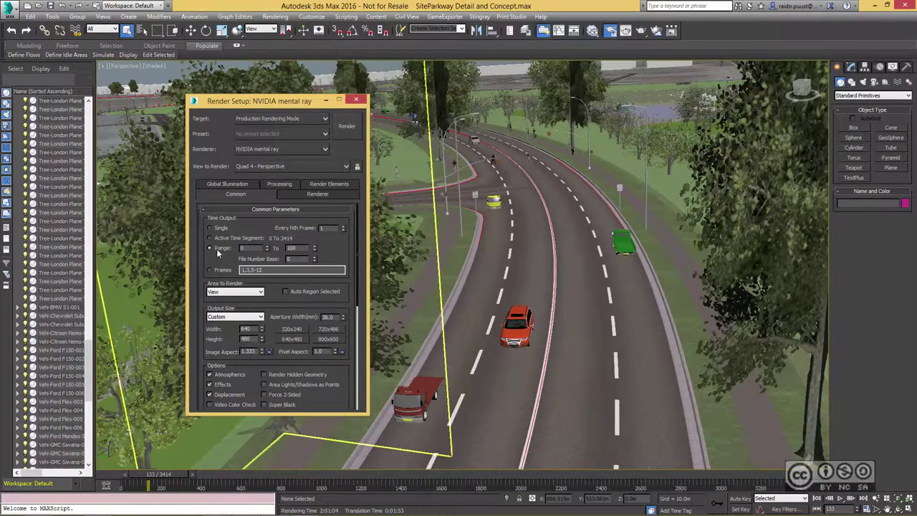
scroll(354, 286, down, 2)
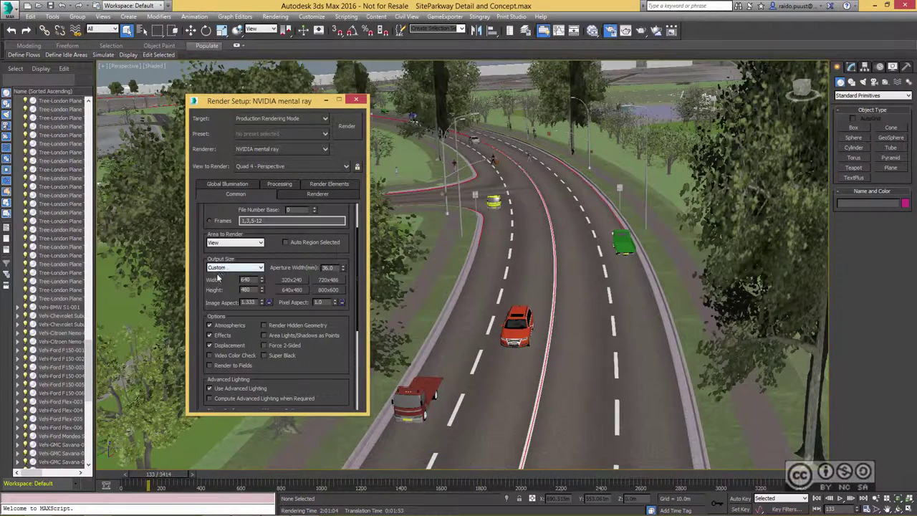
Pick the HDTV (video) output size preset, giving 1920×1080 at aspect 1.778.
click(259, 269)
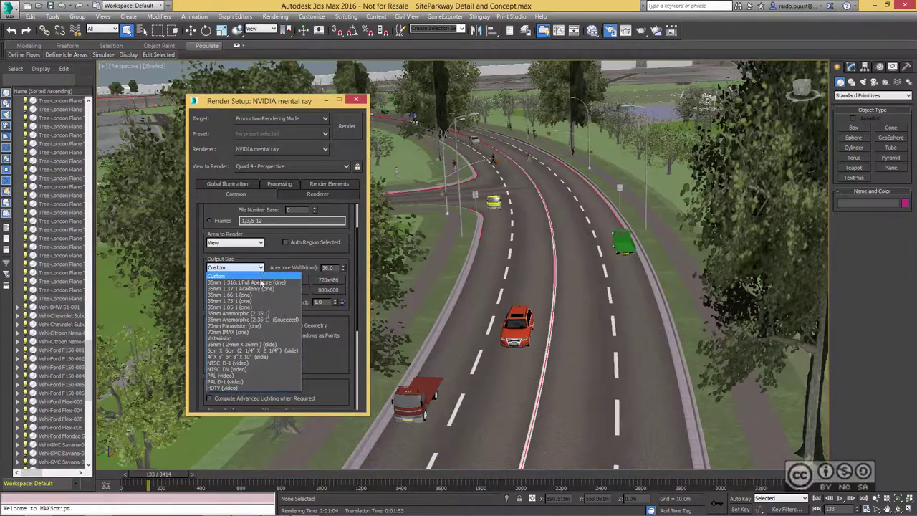
click(228, 386)
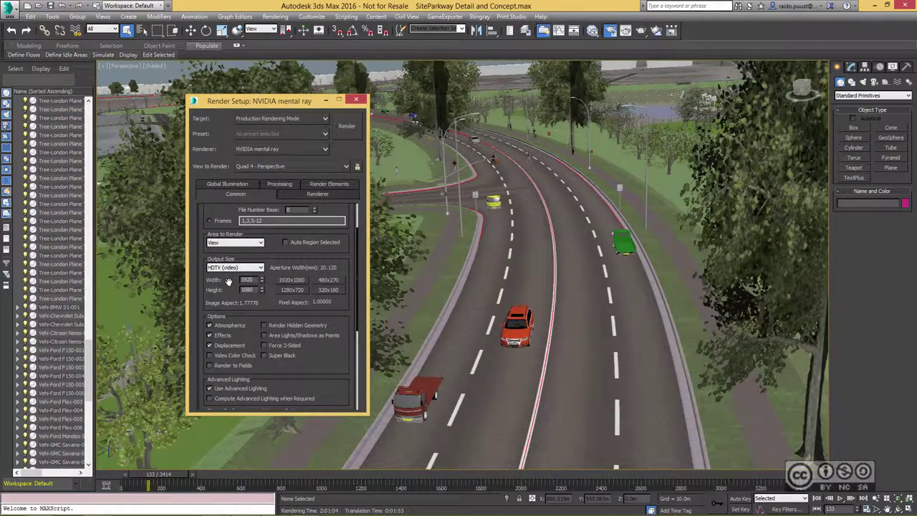
scroll(360, 356, down, 2)
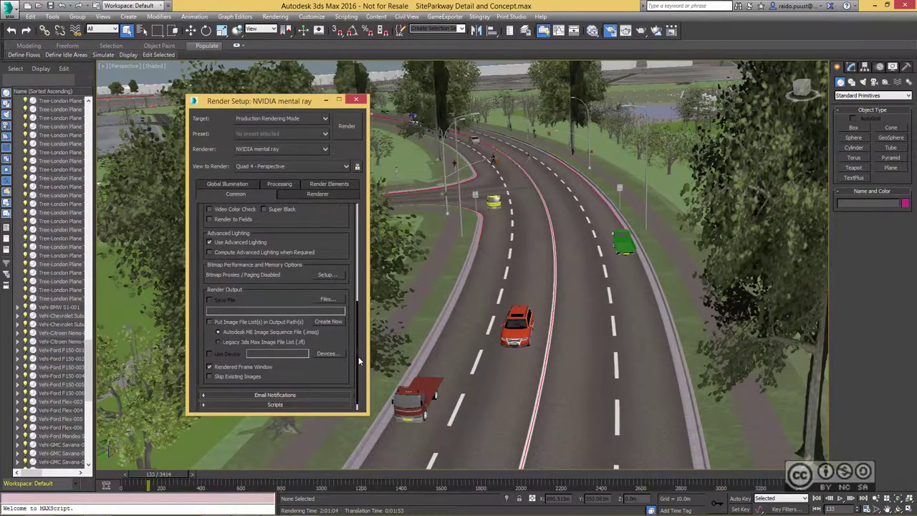
Set the render output file type to AVI File (*.avi) and confirm.
click(325, 298)
click(313, 407)
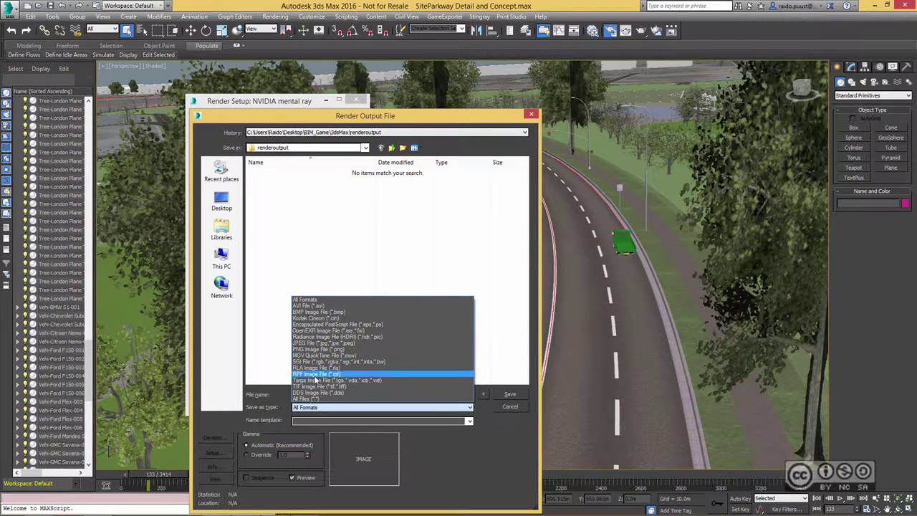
click(313, 306)
click(501, 408)
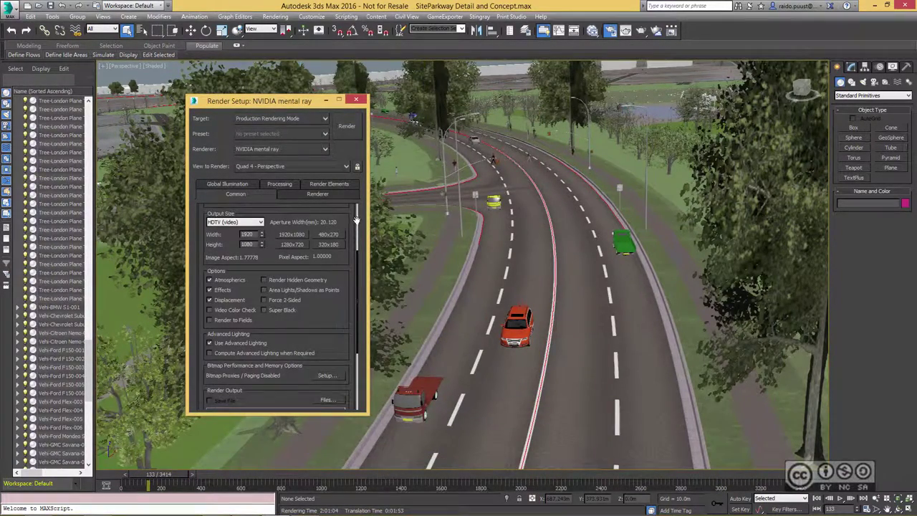
scroll(356, 233, down, 1)
scroll(359, 232, up, 5)
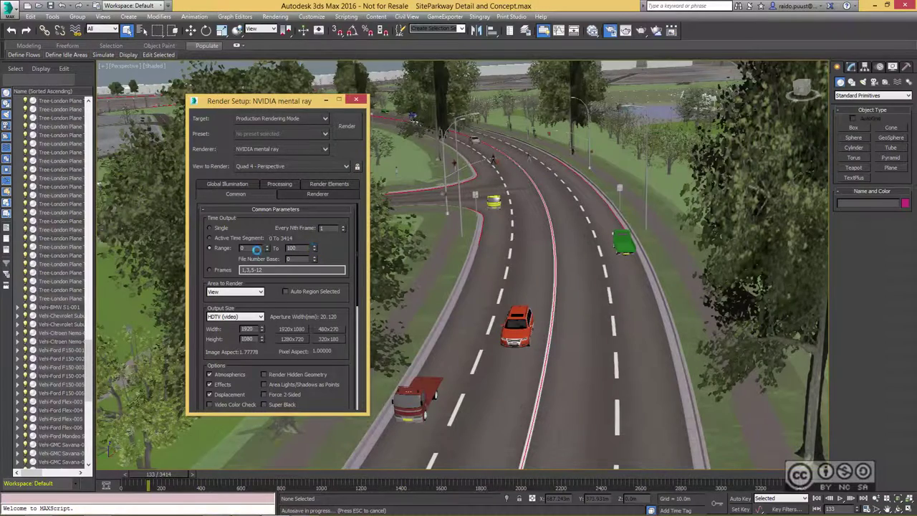
double_click(295, 248)
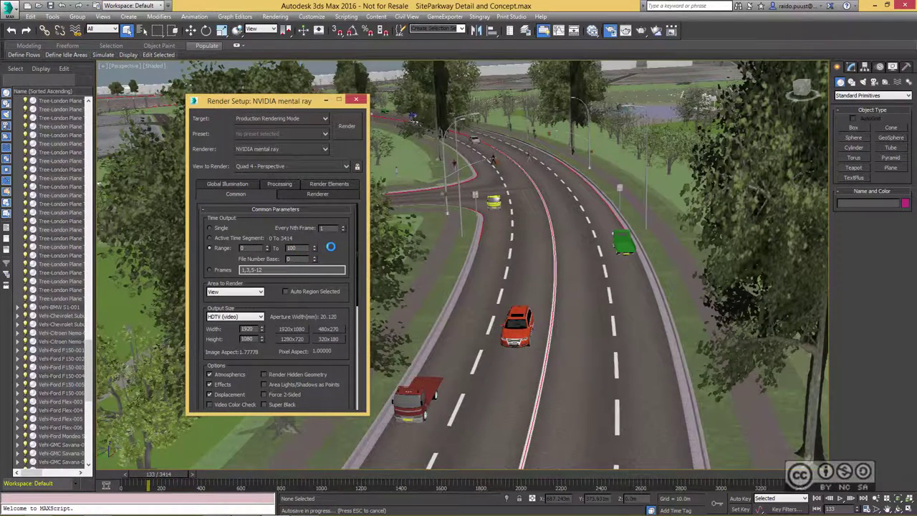